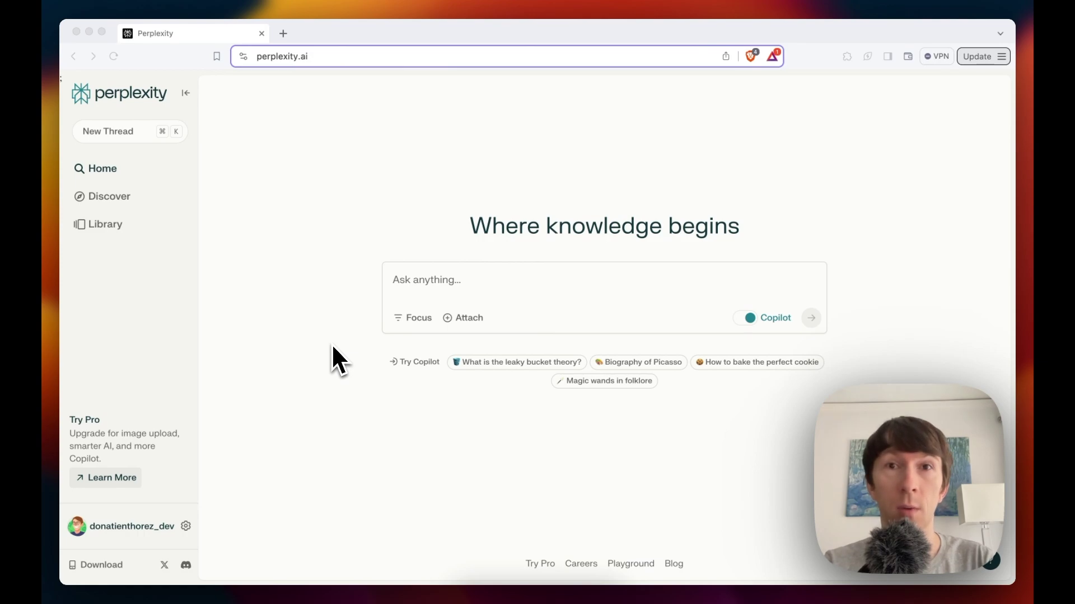
- Close the Focus menu and paste 'What is MoE in the context of LLMs and AI' into the Ask box
left_click(418, 317)
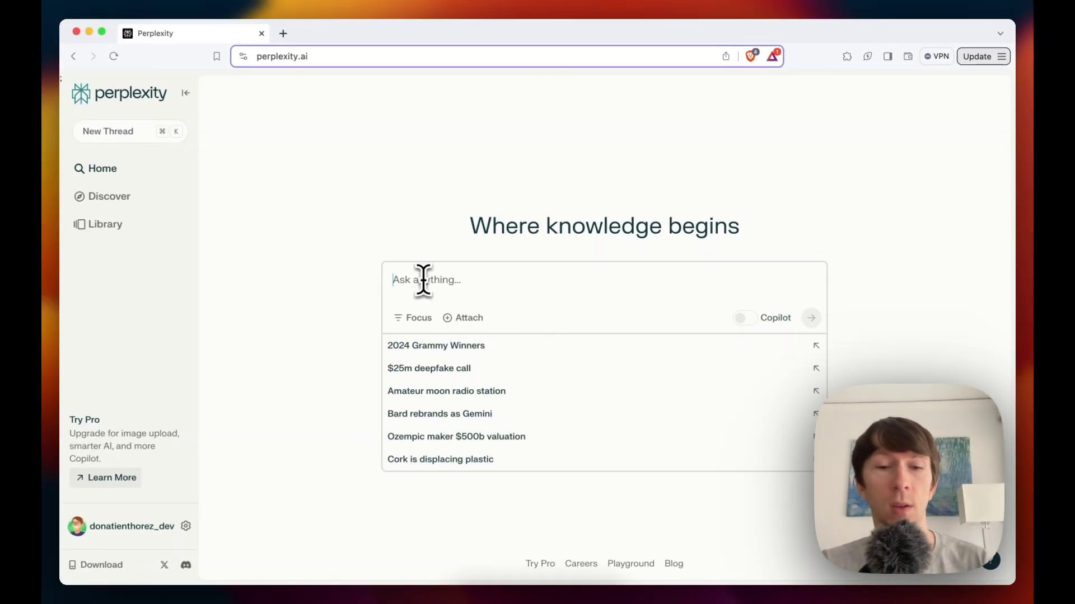
type("What is MoE in the context of LLMs and AI")
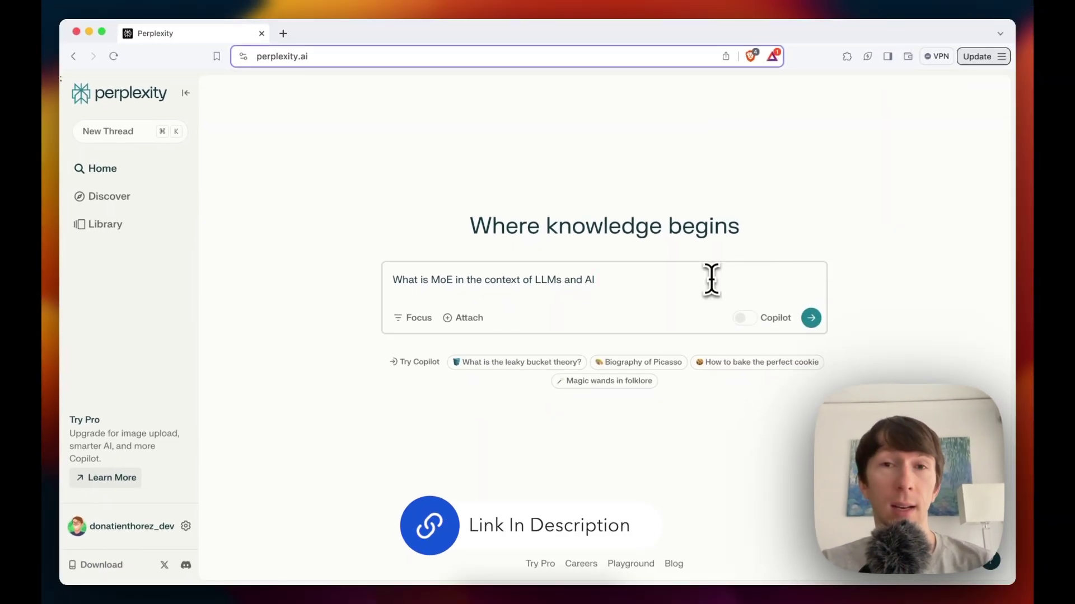
- Submit the MoE question, then highlight the answer's title and its Sources heading
left_click(811, 319)
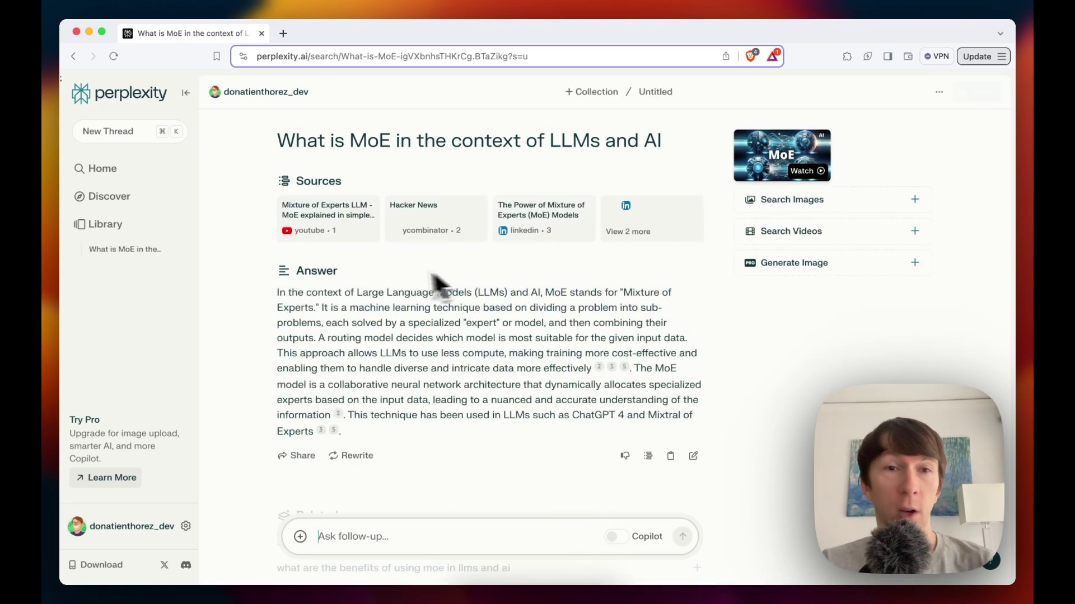
left_click_drag(276, 141, 692, 141)
left_click(353, 186)
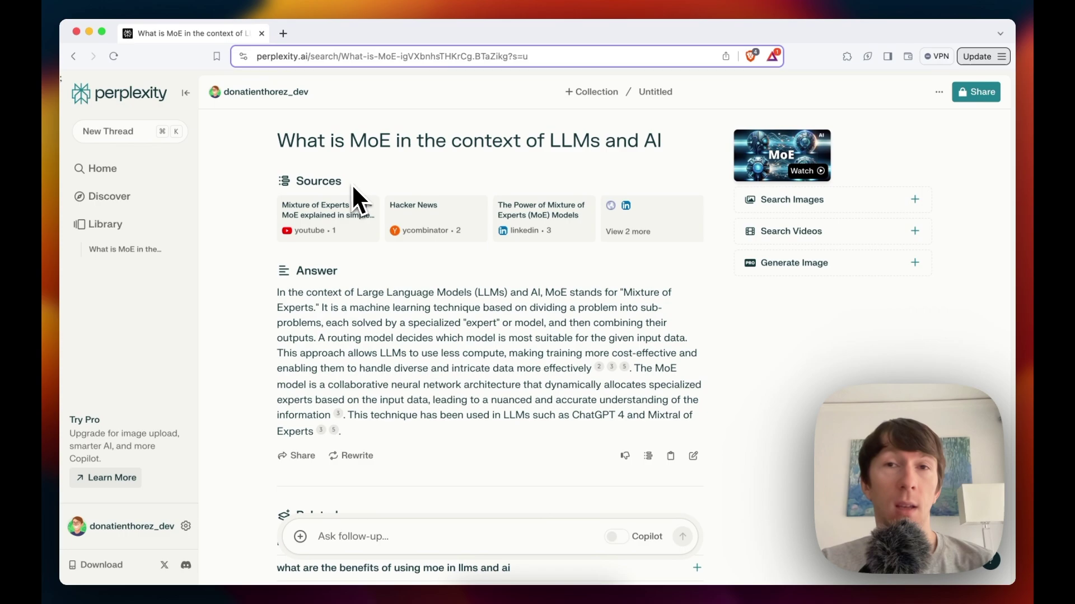
left_click_drag(292, 181, 347, 185)
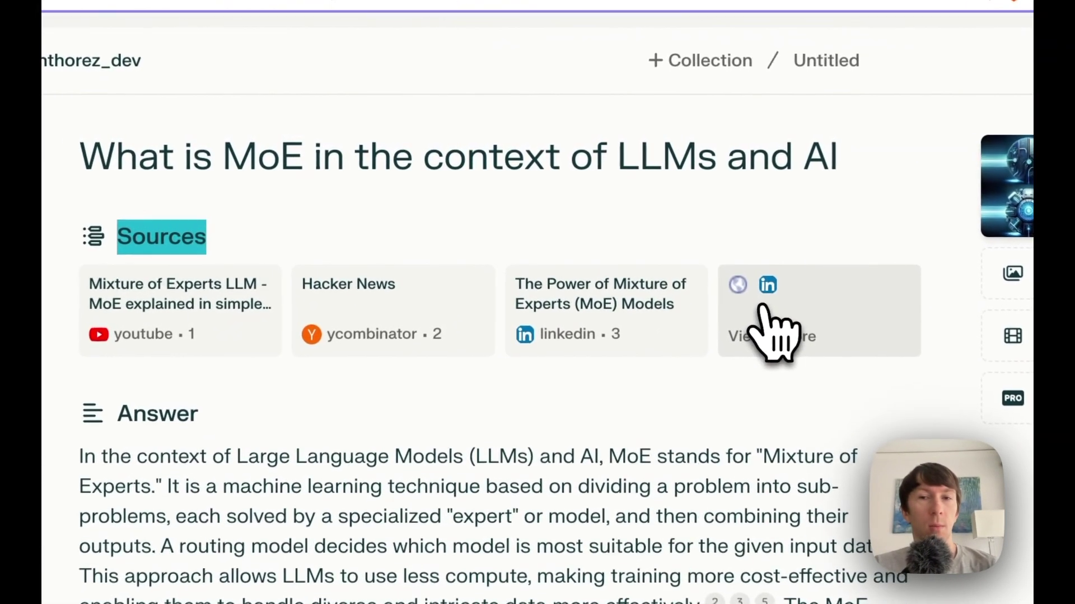
- Show all five sources and scroll down to the Related questions
left_click(624, 218)
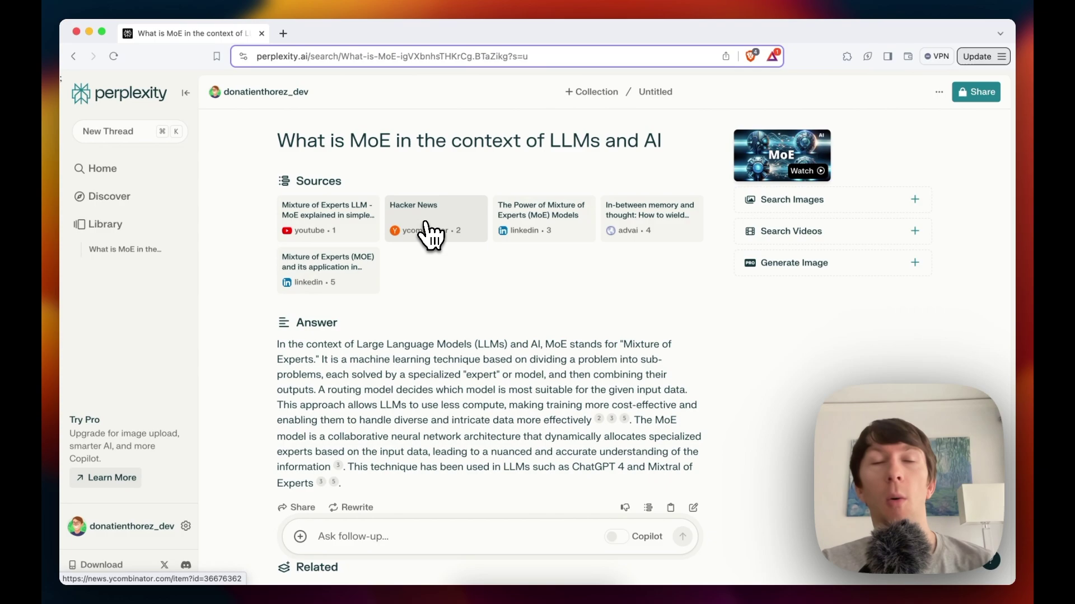
scroll(431, 235, "down", 3)
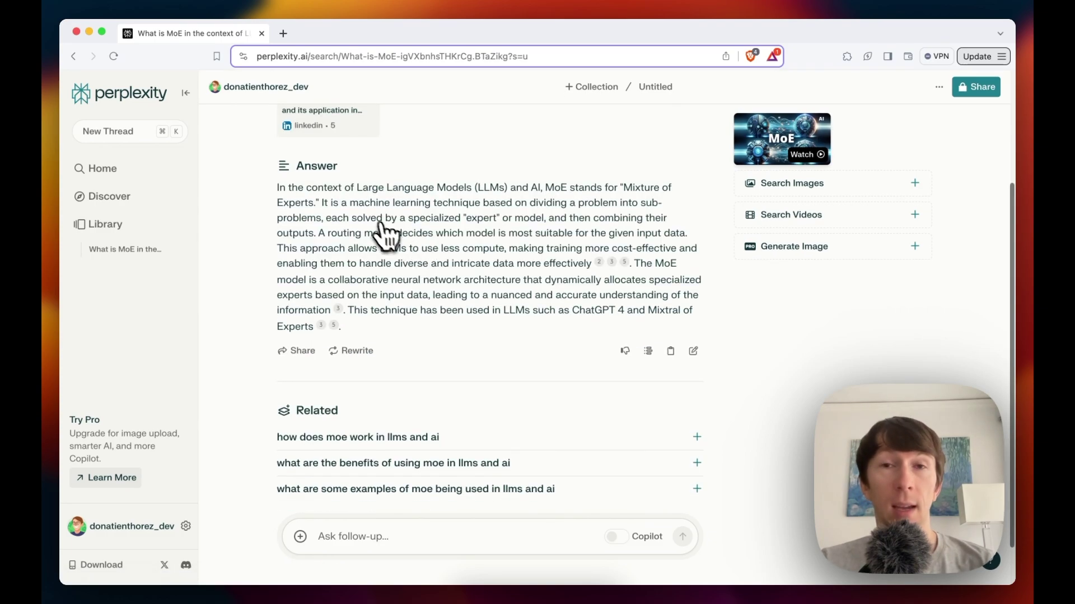
scroll(408, 230, "down", 1)
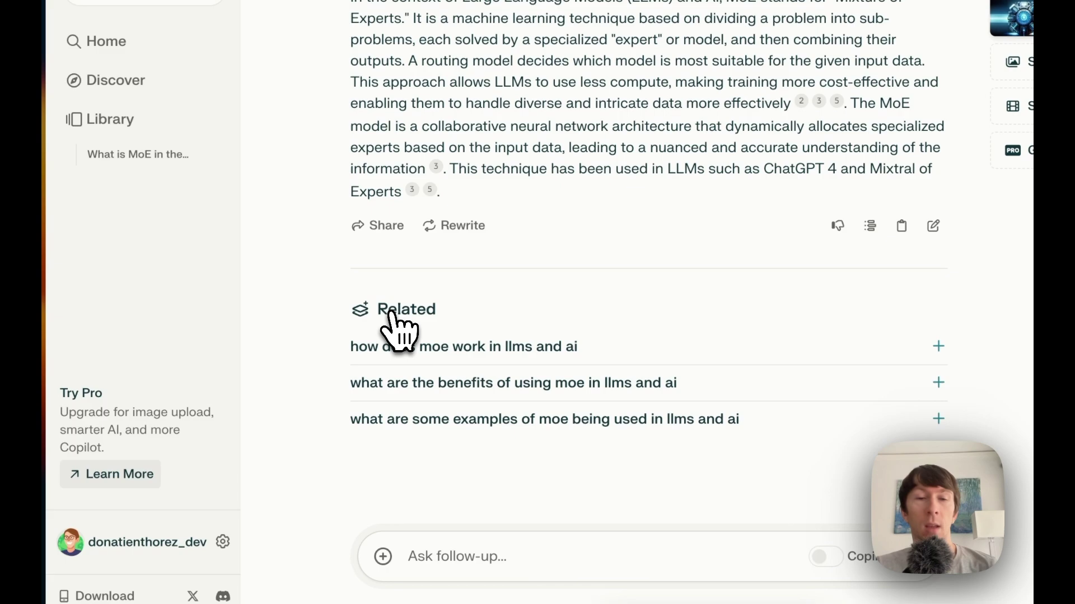
- Ask the related question 'what are the benefits of using moe in llms and ai' and browse its answer
left_click(378, 397)
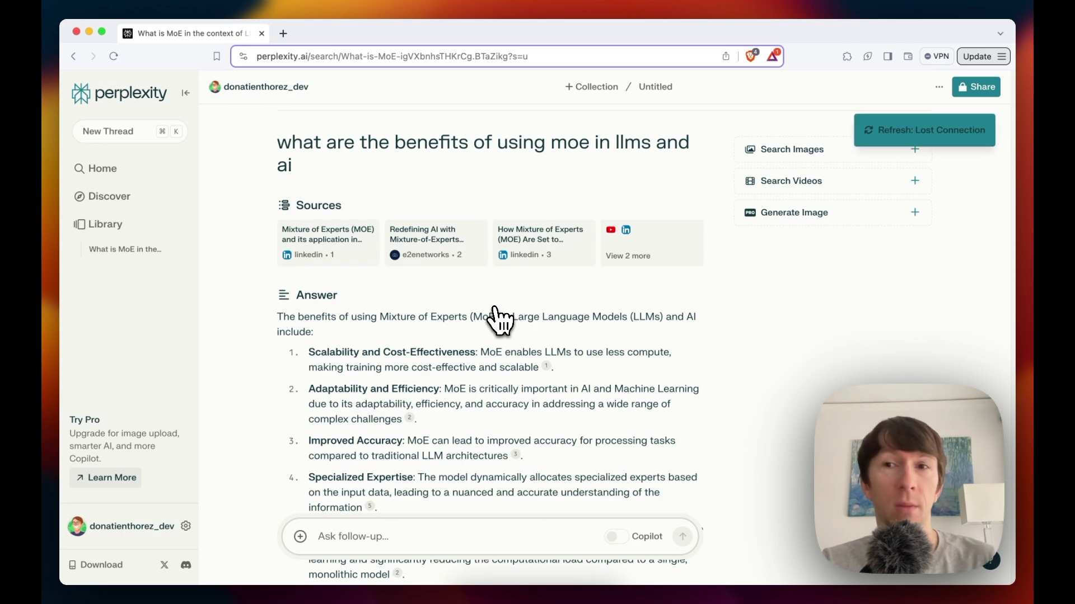
scroll(899, 276, "up", 8)
scroll(899, 277, "down", 6)
scroll(869, 297, "up", 1)
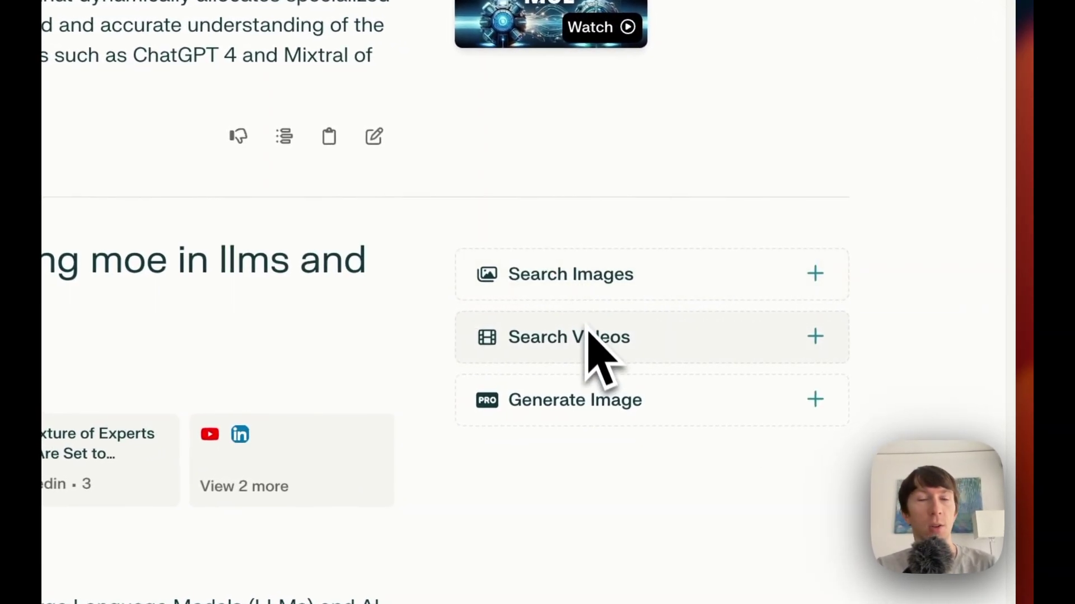
- Search for images for the MoE benefits answer, then scroll back to the top
left_click(629, 287)
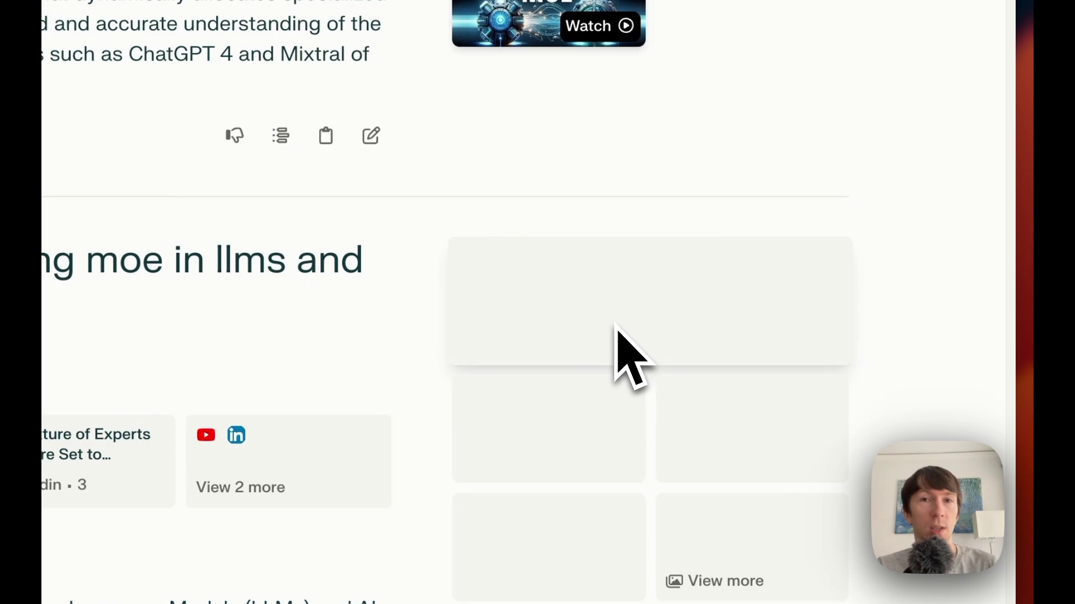
scroll(633, 358, "down", 3)
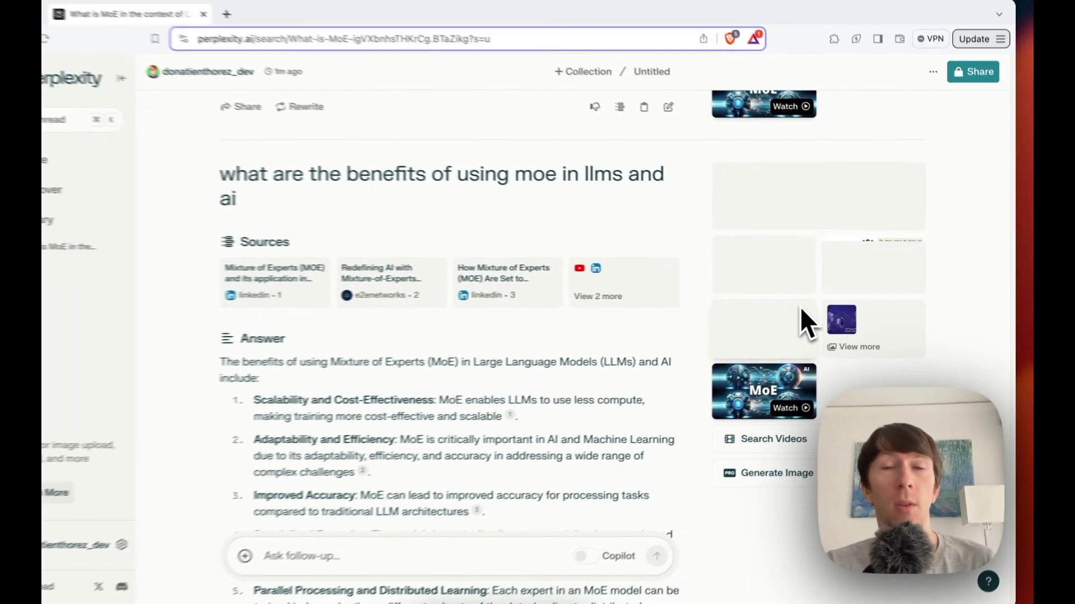
scroll(934, 180, "up", 7)
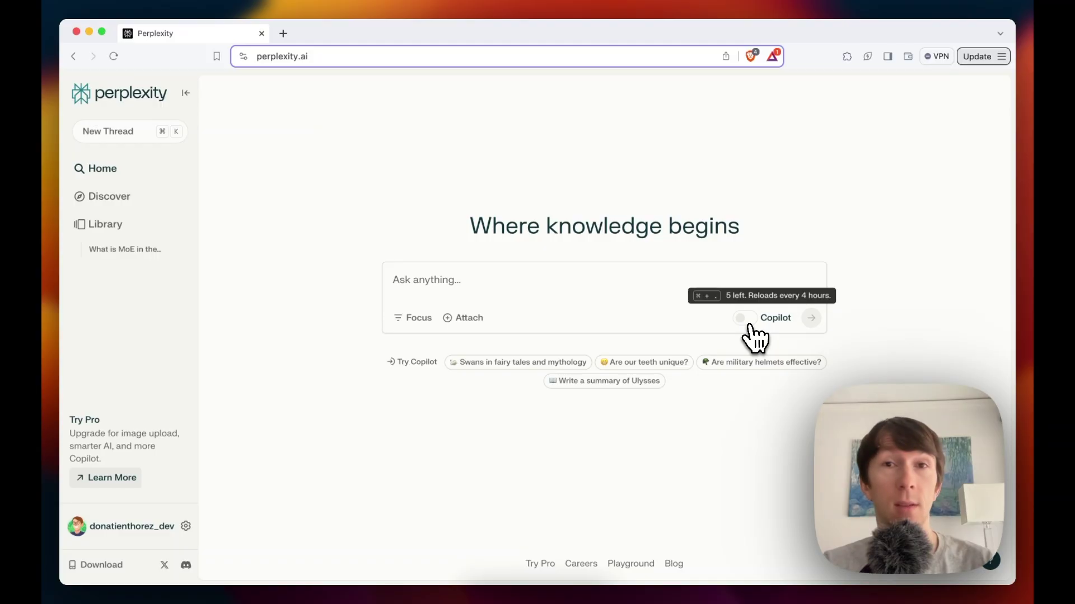
- With Copilot on, paste and submit the question about where to go and what to do in Europe in July
left_click(751, 326)
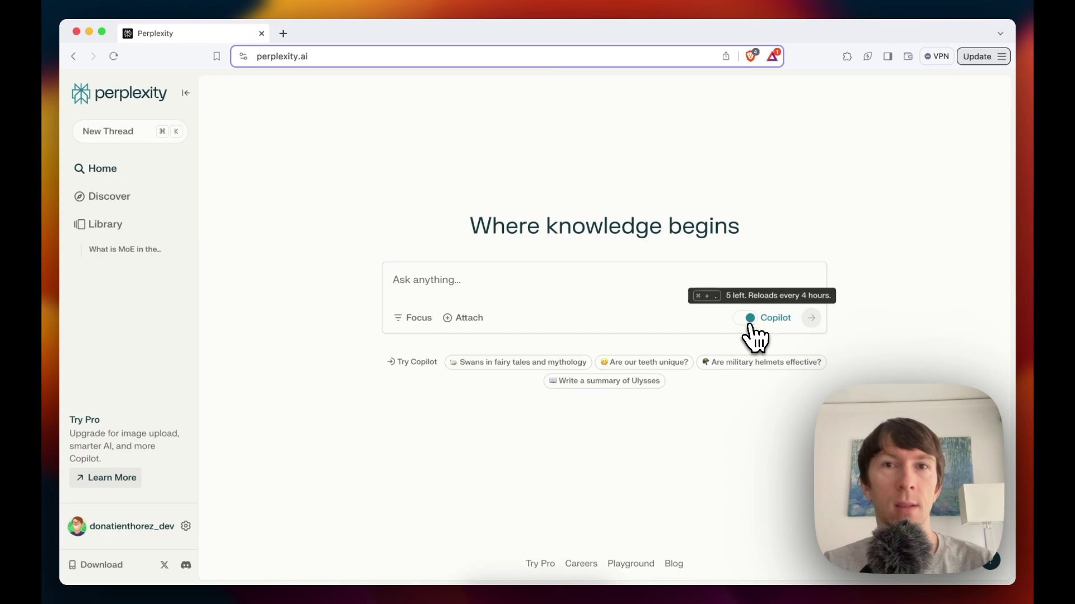
left_click(597, 290)
type("I want to travel to Europe in July. Where should I go and what should I do?")
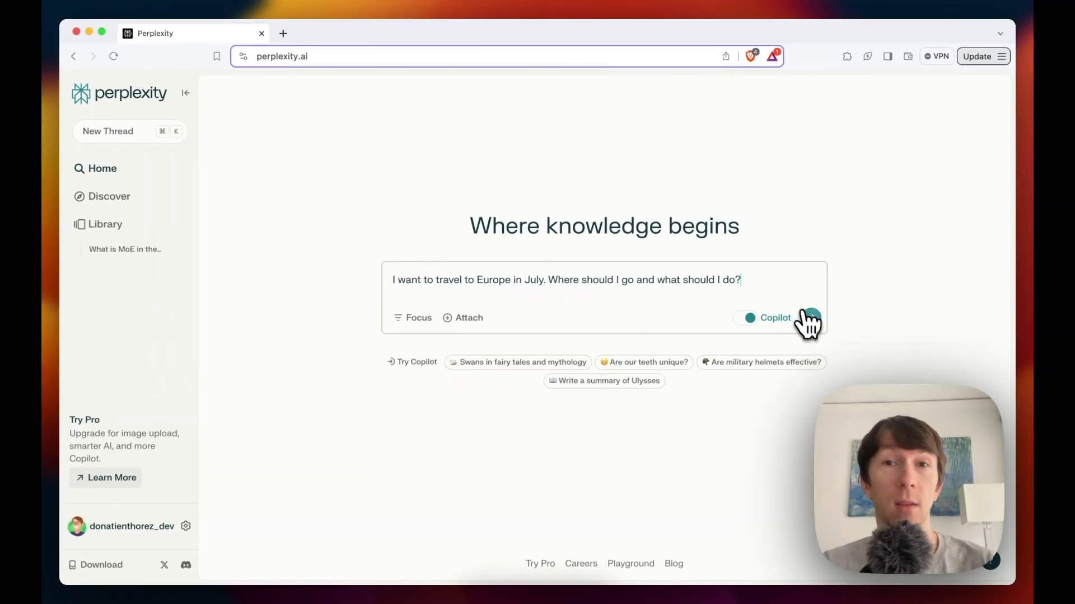
left_click(809, 317)
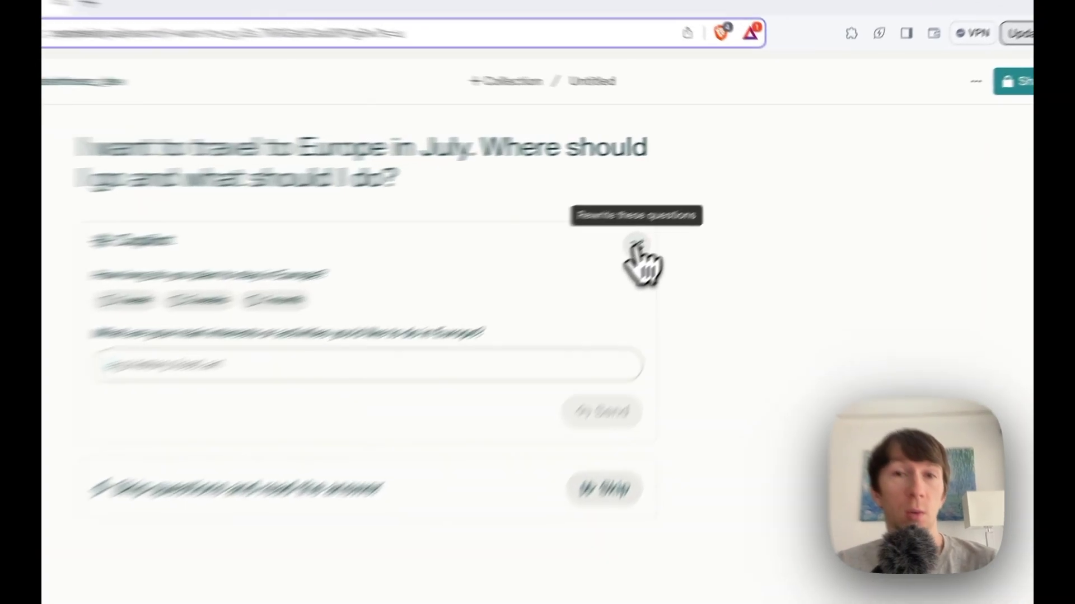
- Have Copilot reword its questions and enter 'hiking music festivals, trying new food' as activities
left_click(541, 304)
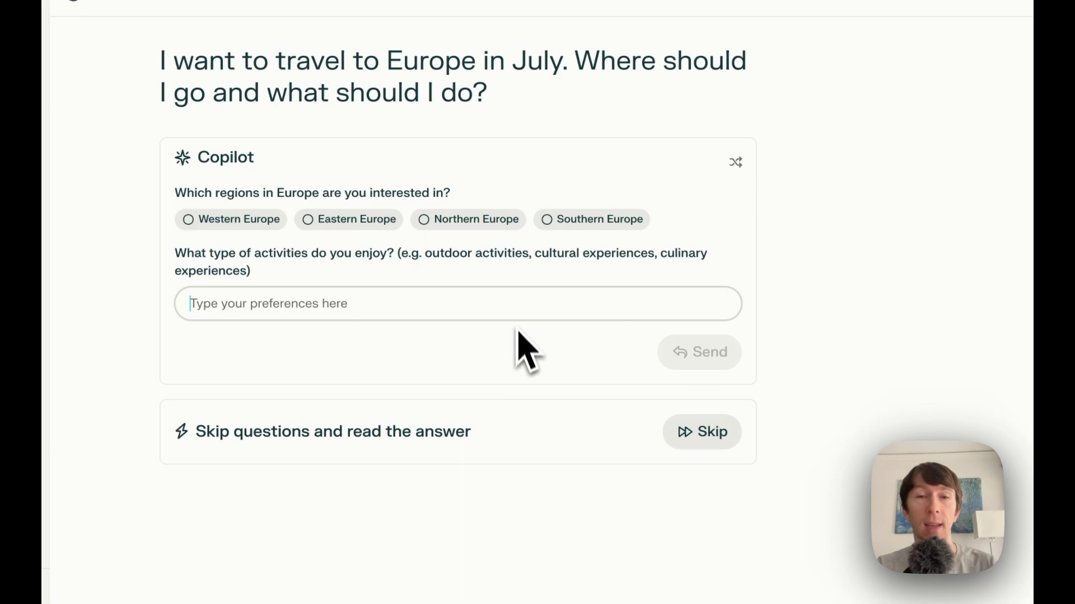
left_click(520, 305)
type("hiking ")
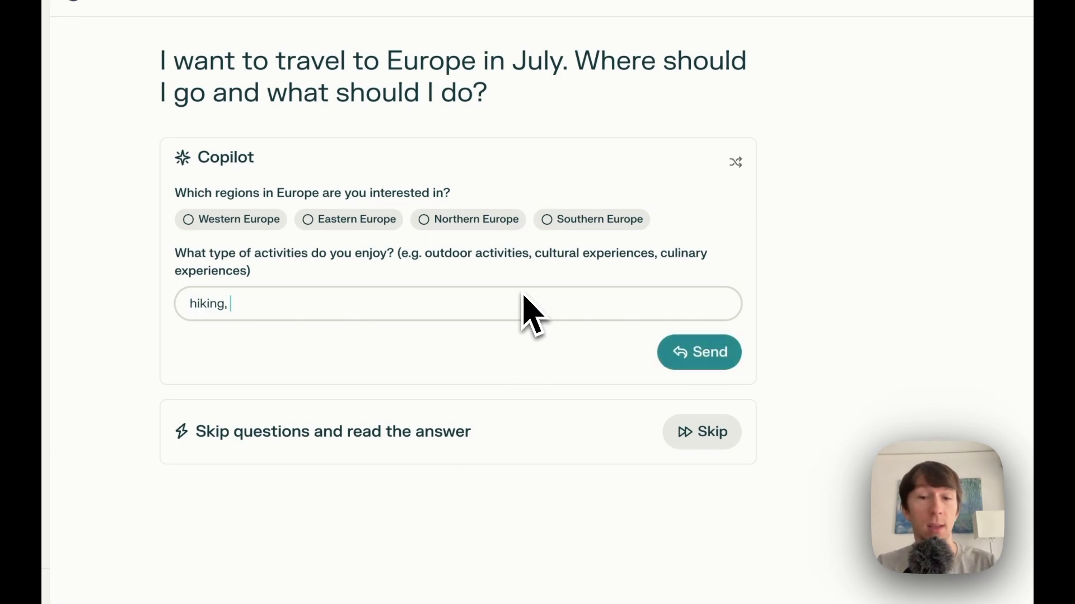
type(" music festiva")
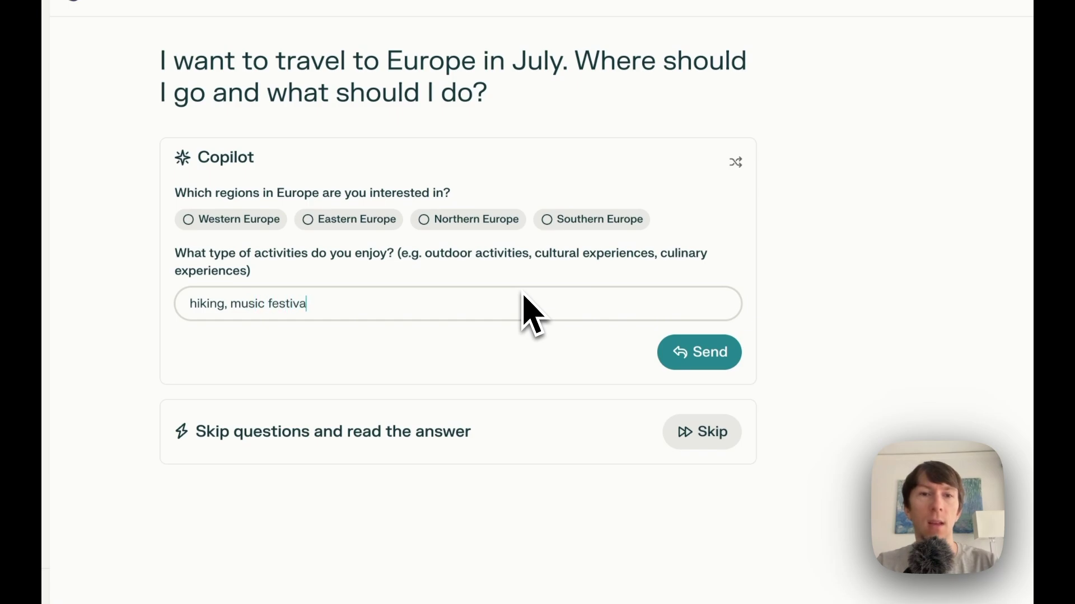
type("ls, ")
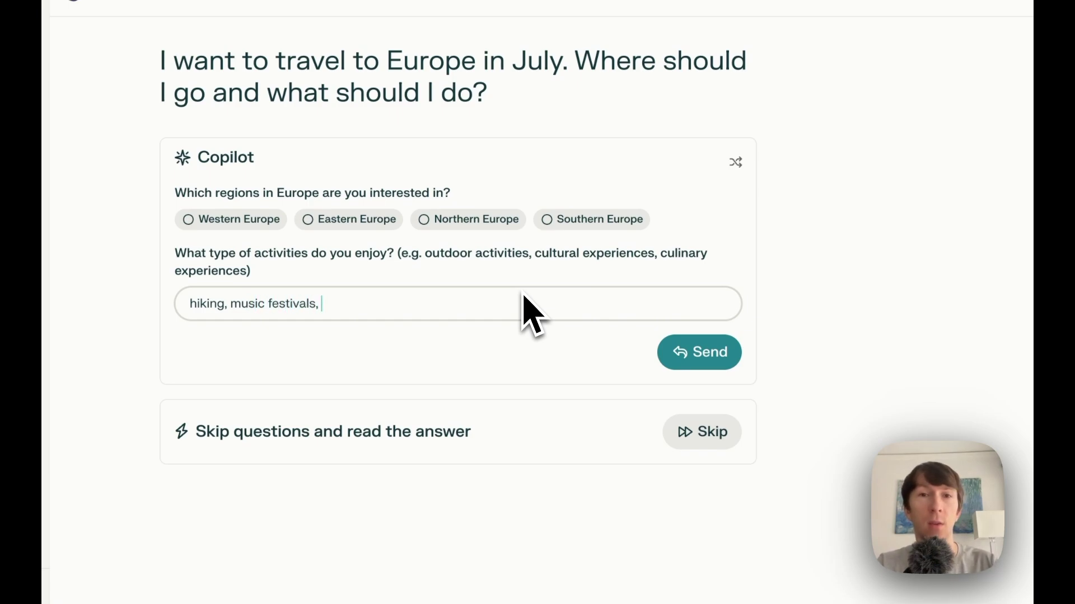
type("trying new food")
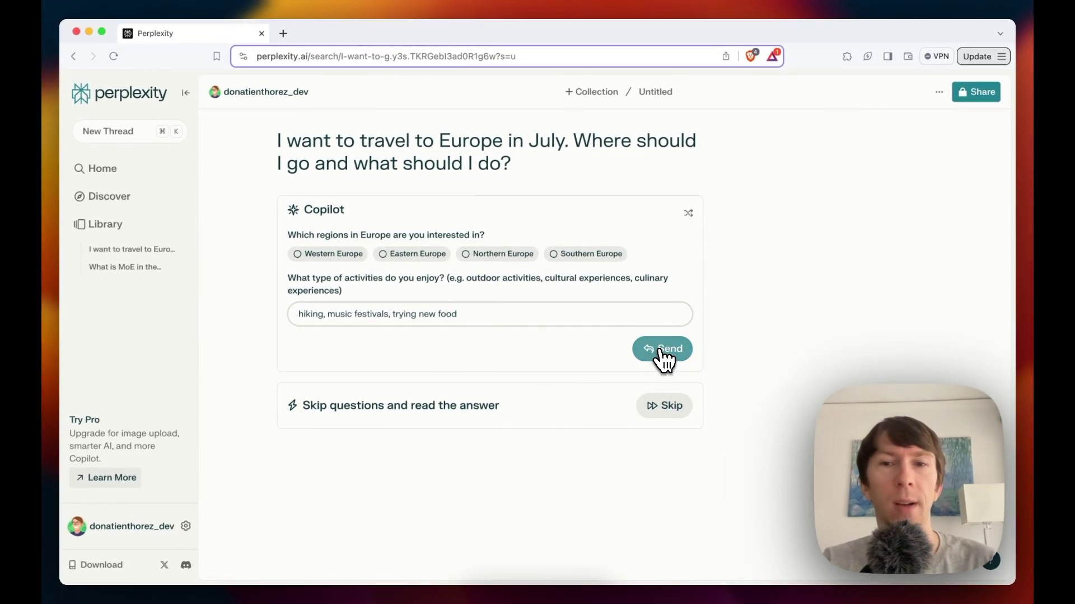
- Send the travel interests to Copilot and scroll through the Europe-in-July recommendations to the end
left_click(659, 351)
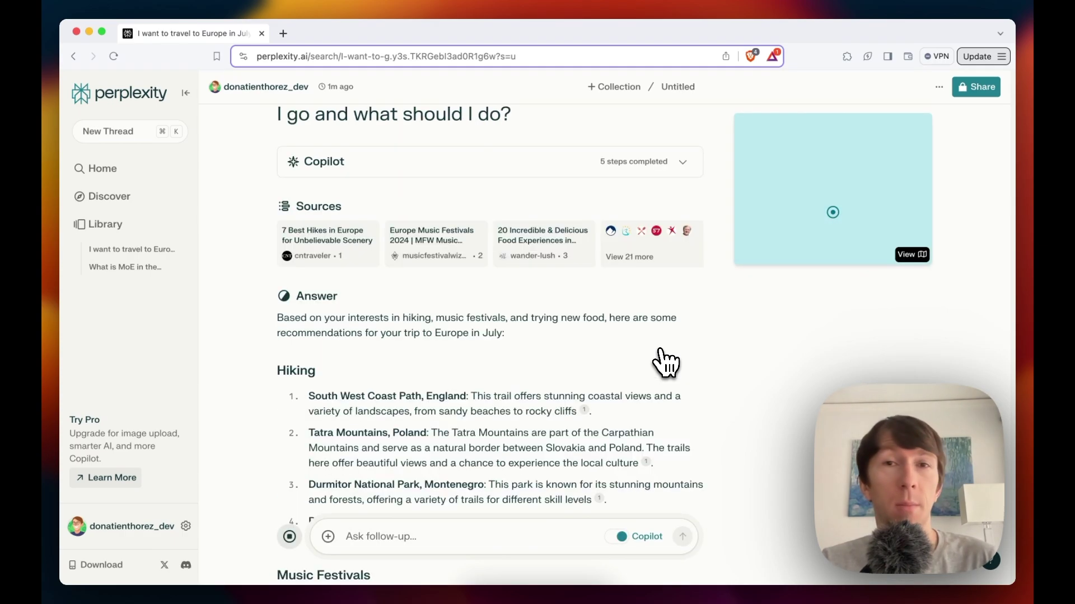
scroll(665, 362, "down", 4)
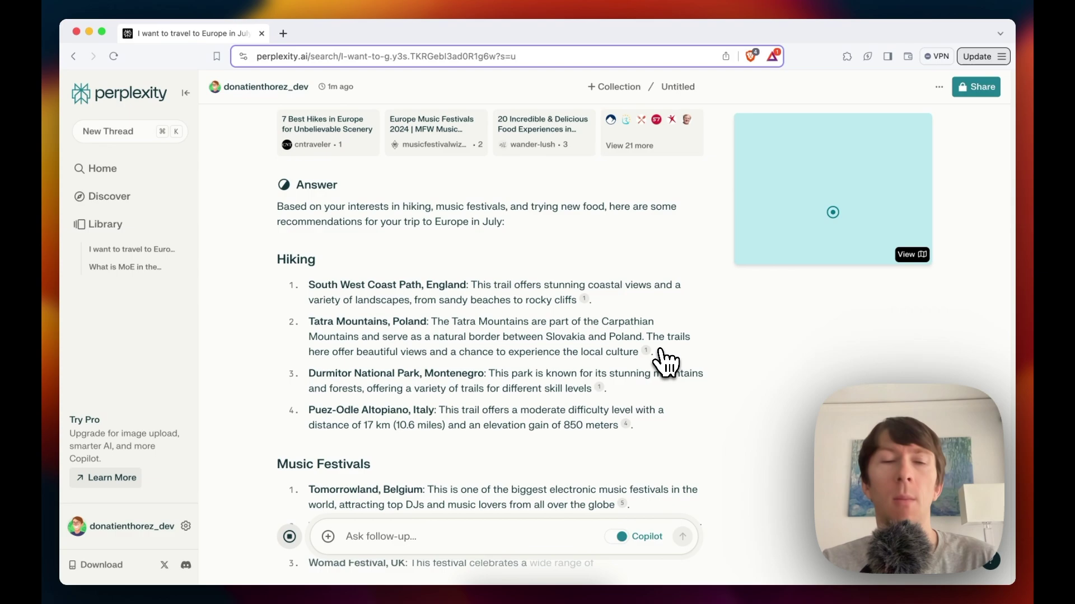
scroll(665, 362, "down", 5)
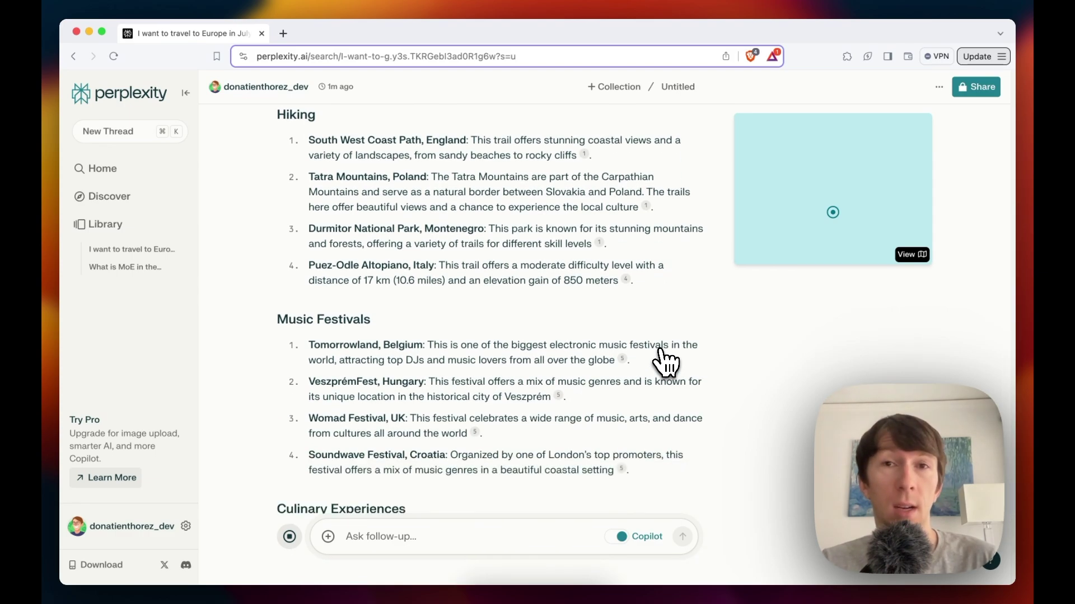
scroll(664, 363, "down", 5)
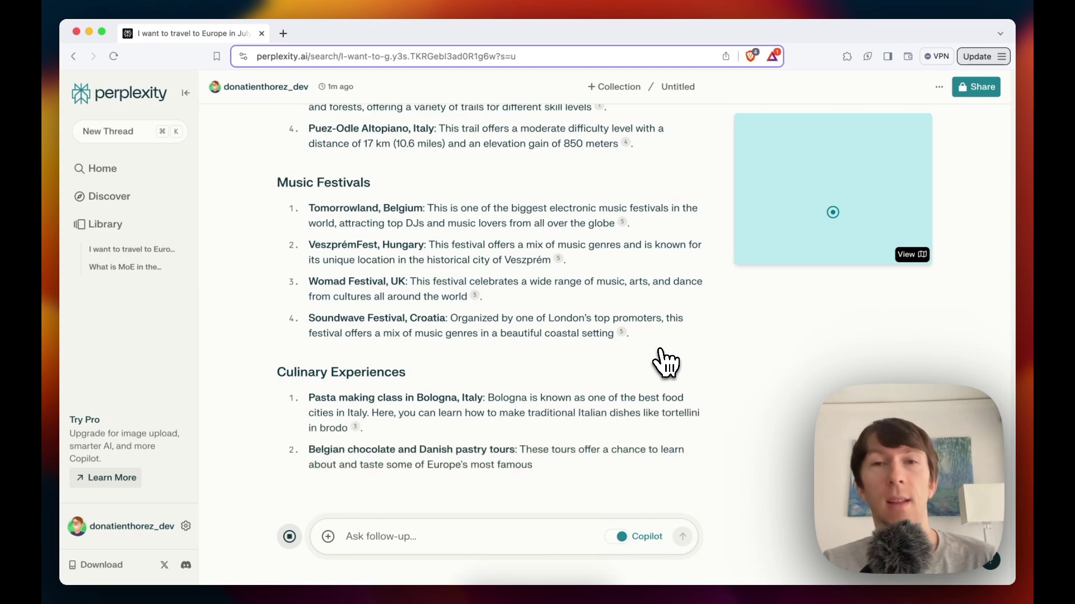
scroll(582, 372, "down", 10)
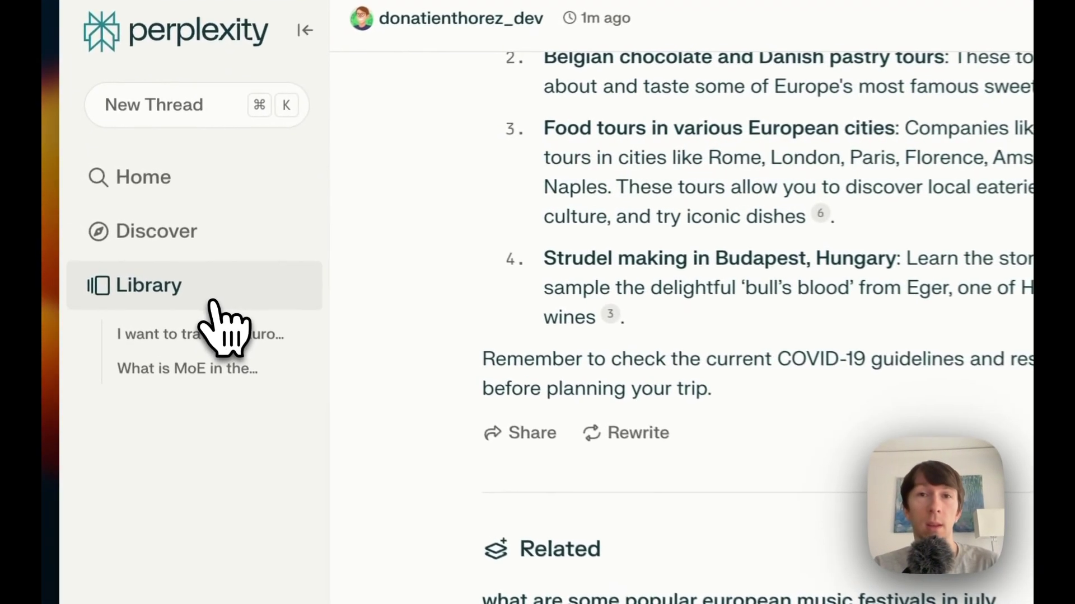
- Go to the Library and start a new collection from the + beside Collections
left_click(175, 268)
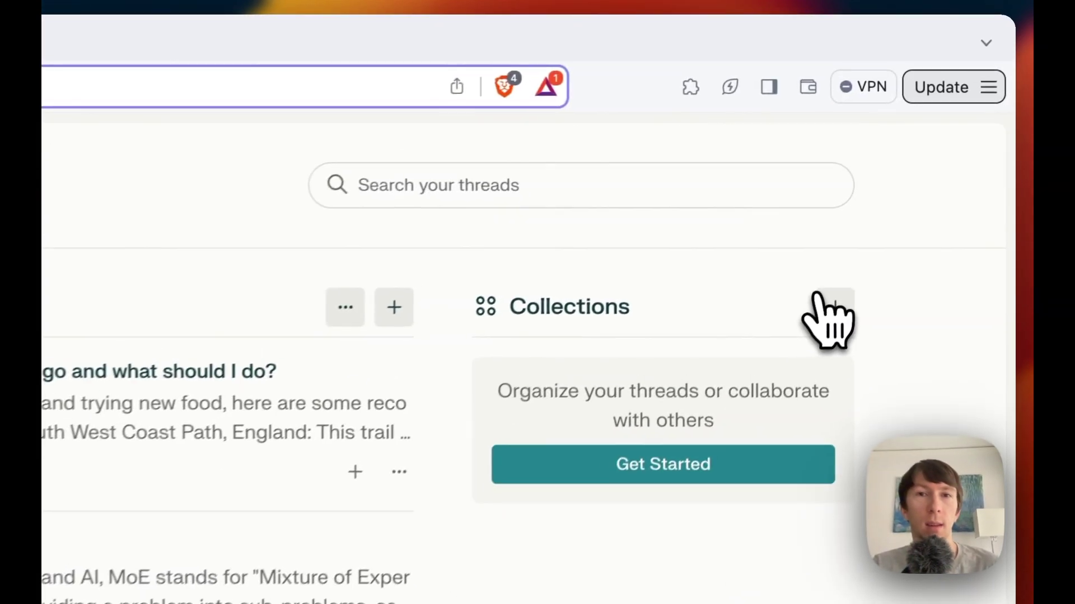
left_click(816, 296)
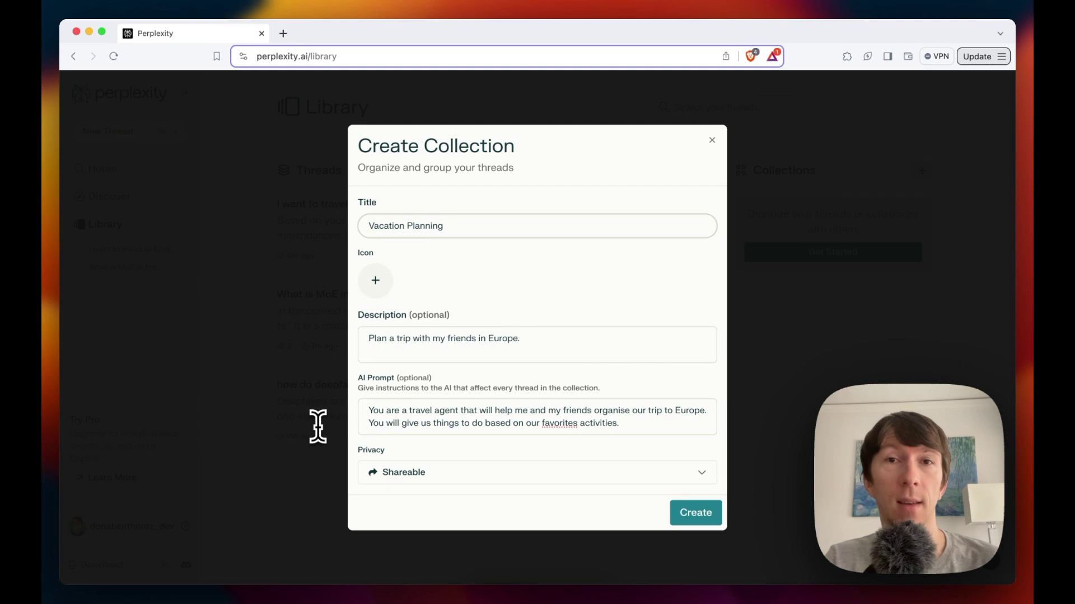
- Create the Vacation Planning collection and add the Europe-in-July thread to it
left_click(702, 522)
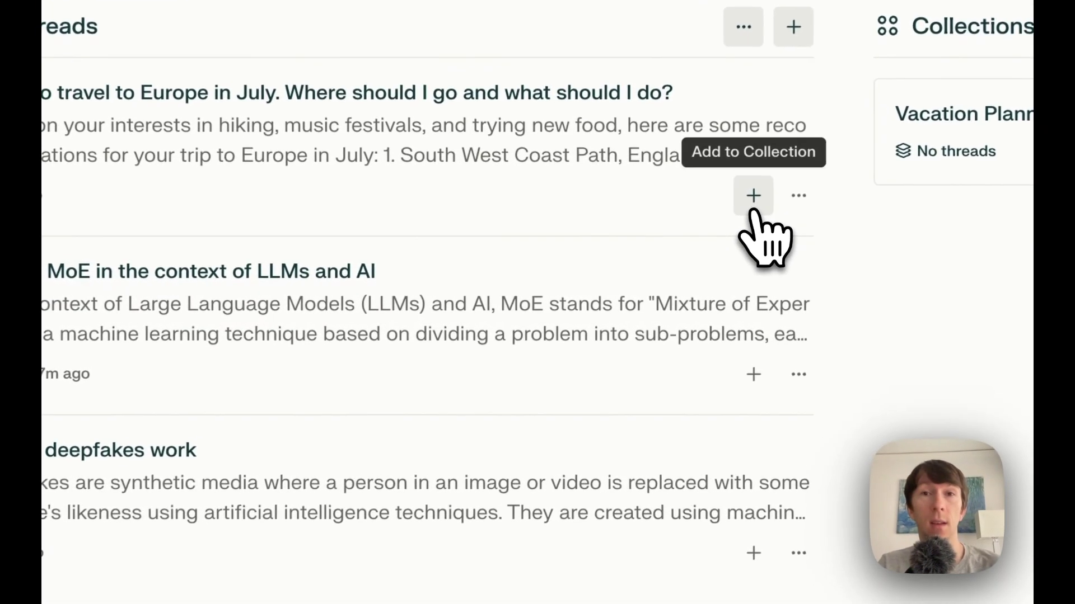
left_click(673, 257)
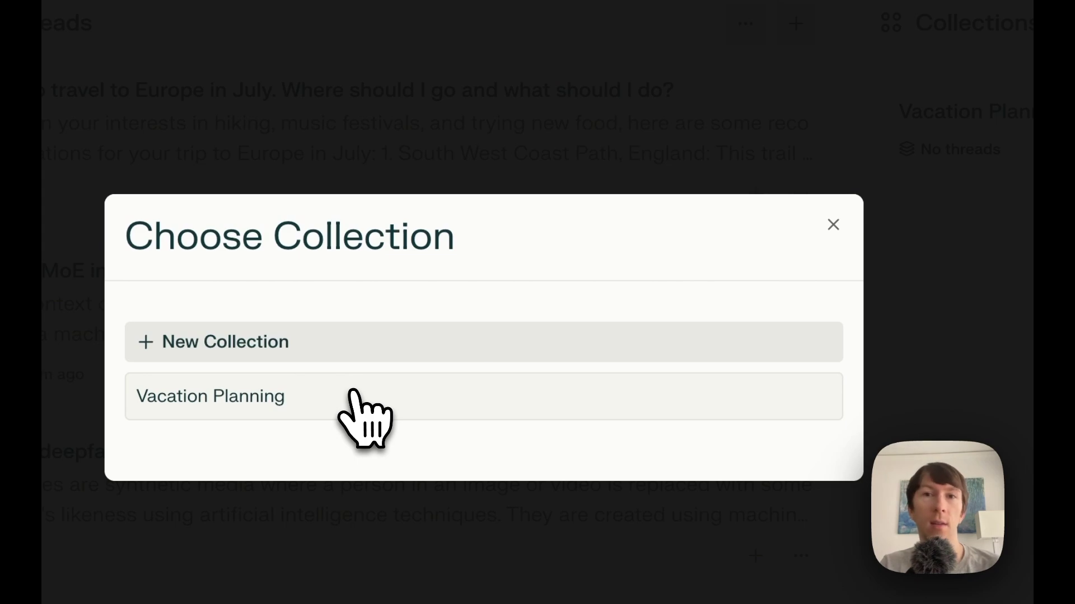
left_click(322, 402)
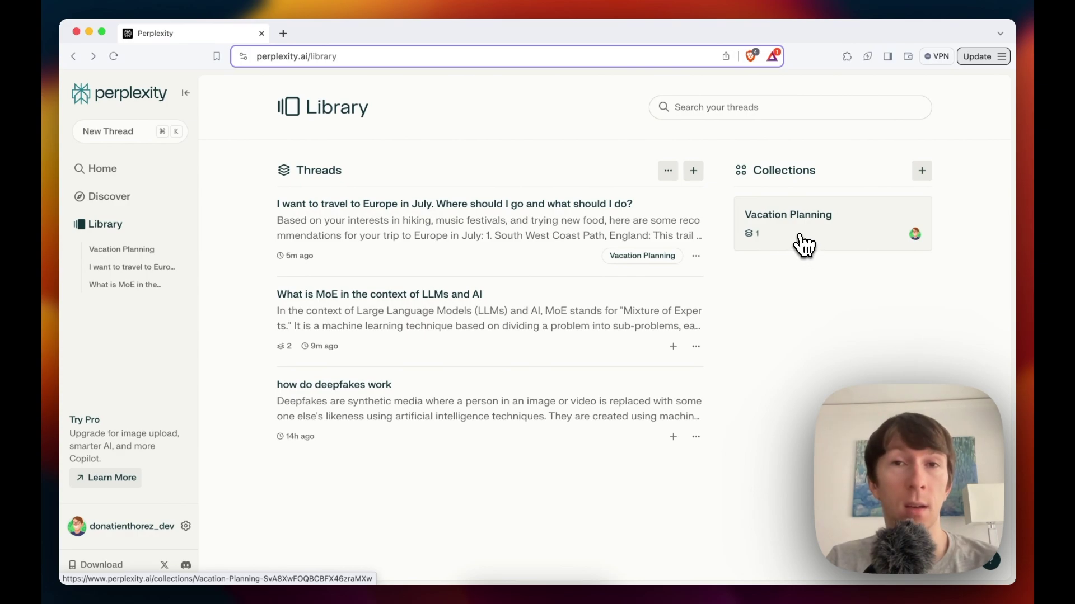
- Open the Vacation Planning collection, view its Contributors through Invite, then close the dialog without inviting anyone
left_click(806, 247)
scroll(533, 401, "down", 1)
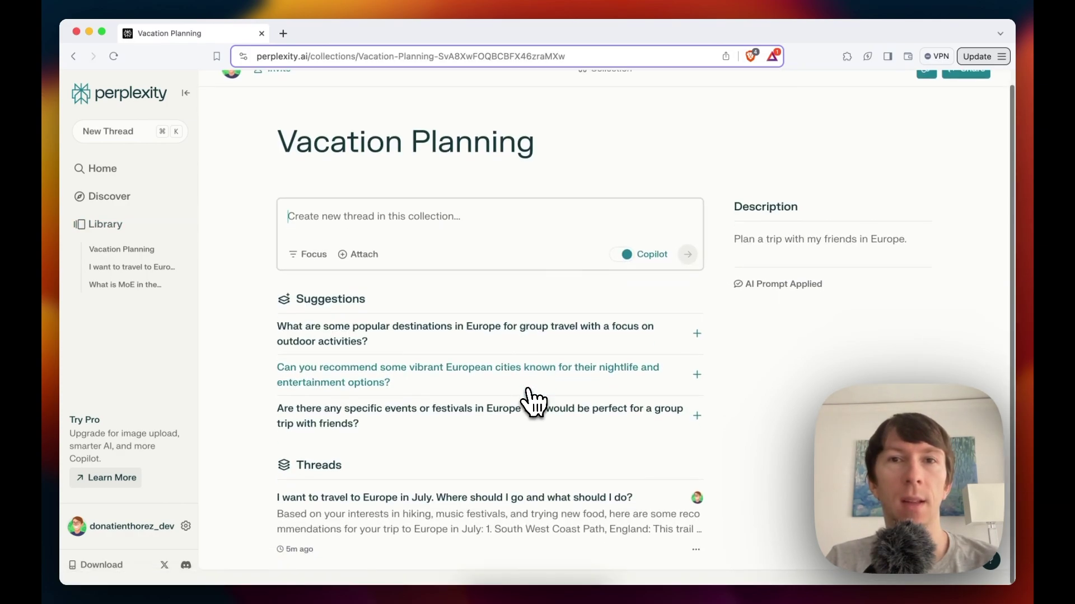
scroll(276, 144, "up", 1)
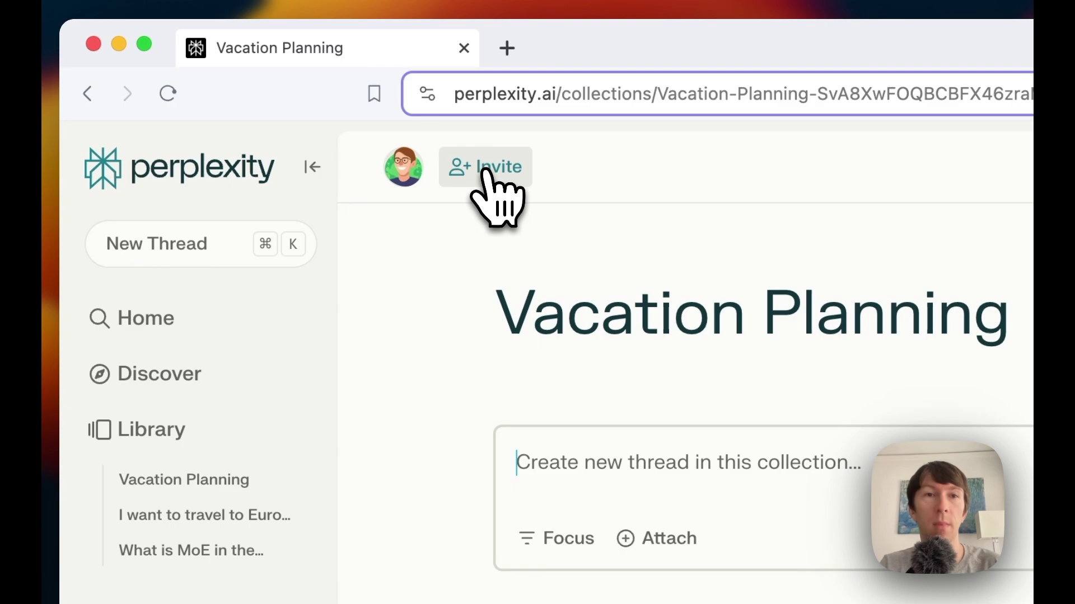
left_click(483, 171)
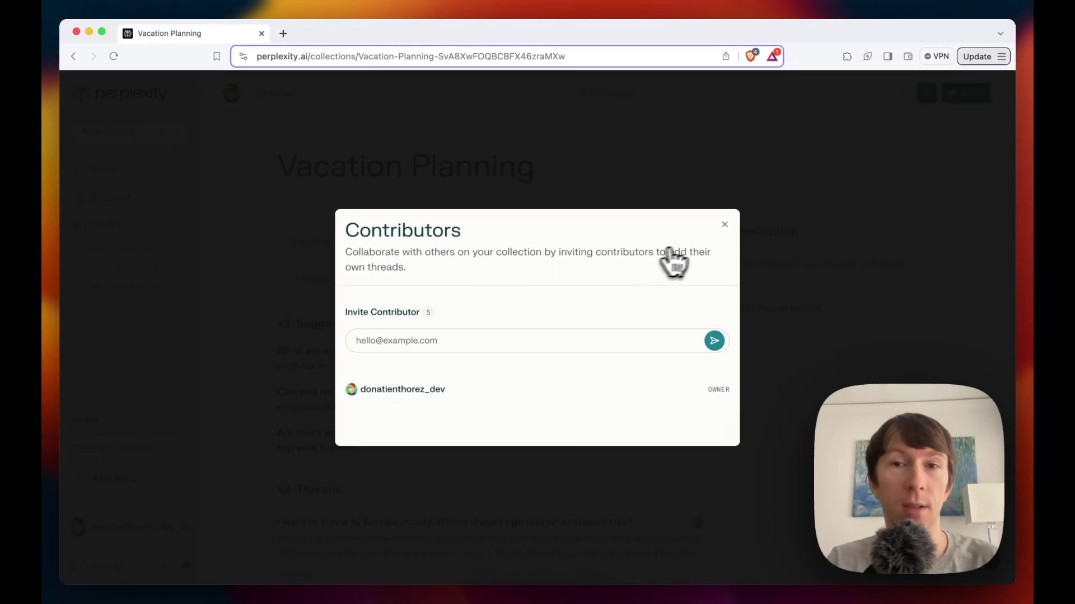
left_click(725, 225)
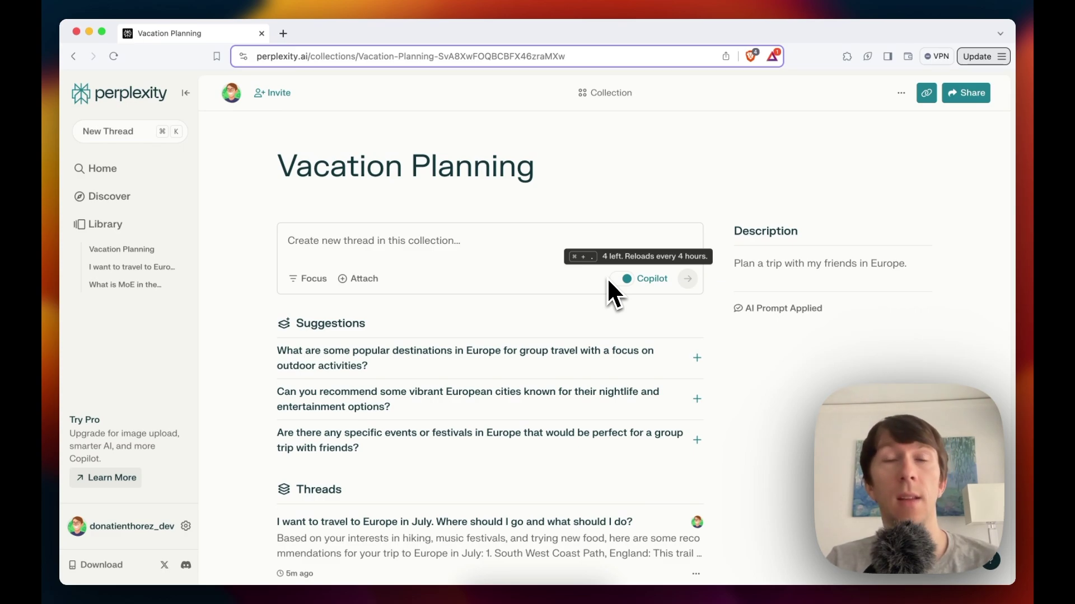
scroll(762, 147, "down", 1)
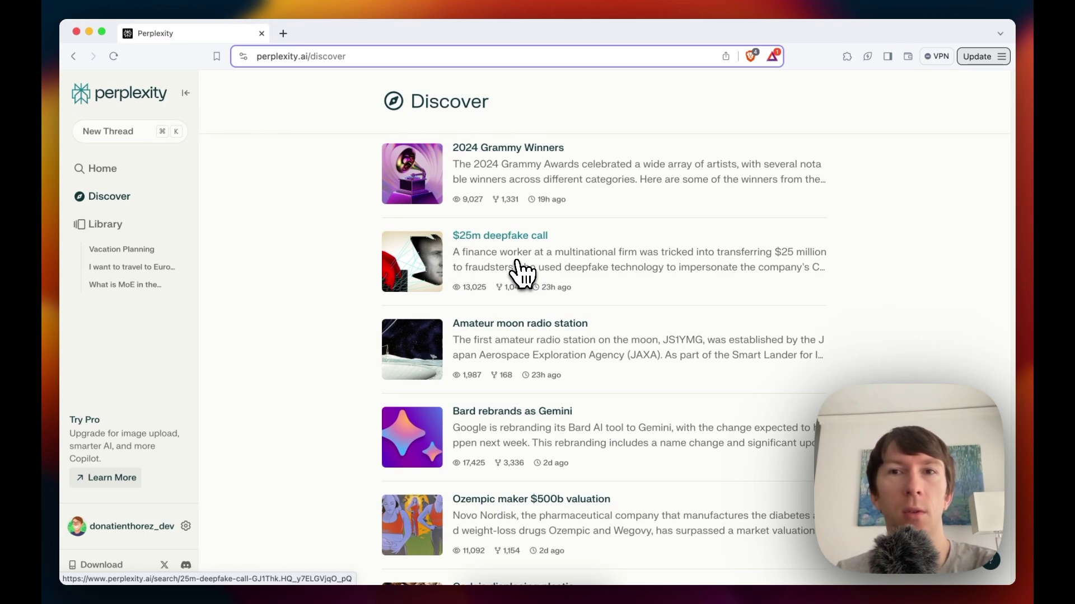
- Scroll the Discover feed to see trending stories like the moon radio station and Gemini rebrand
scroll(517, 261, "down", 1)
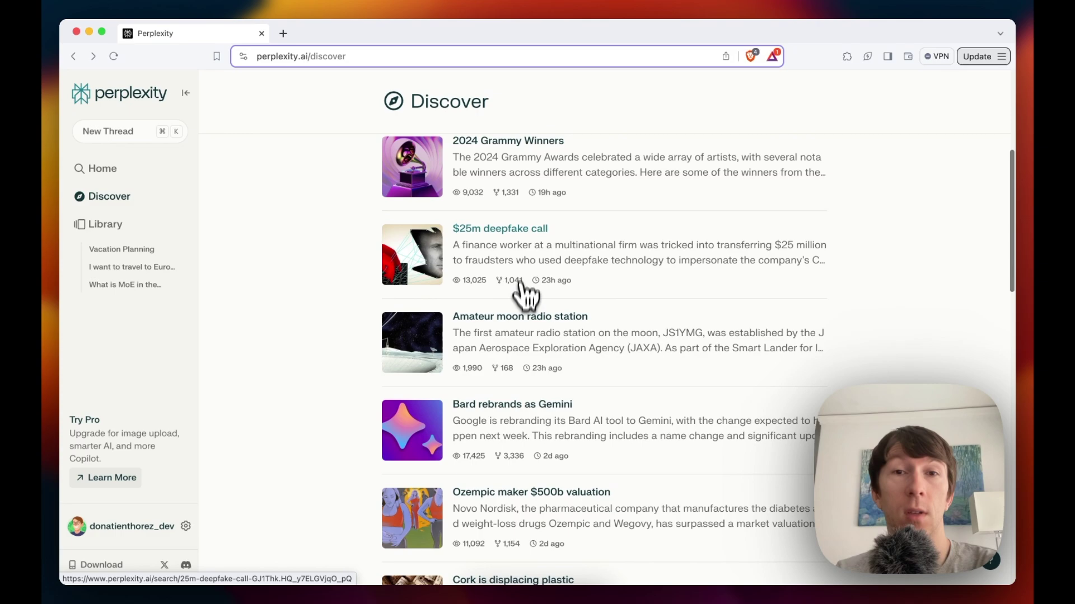
- Open the '$25m deepfake call' story and scroll down to its three related deepfake questions
left_click(522, 264)
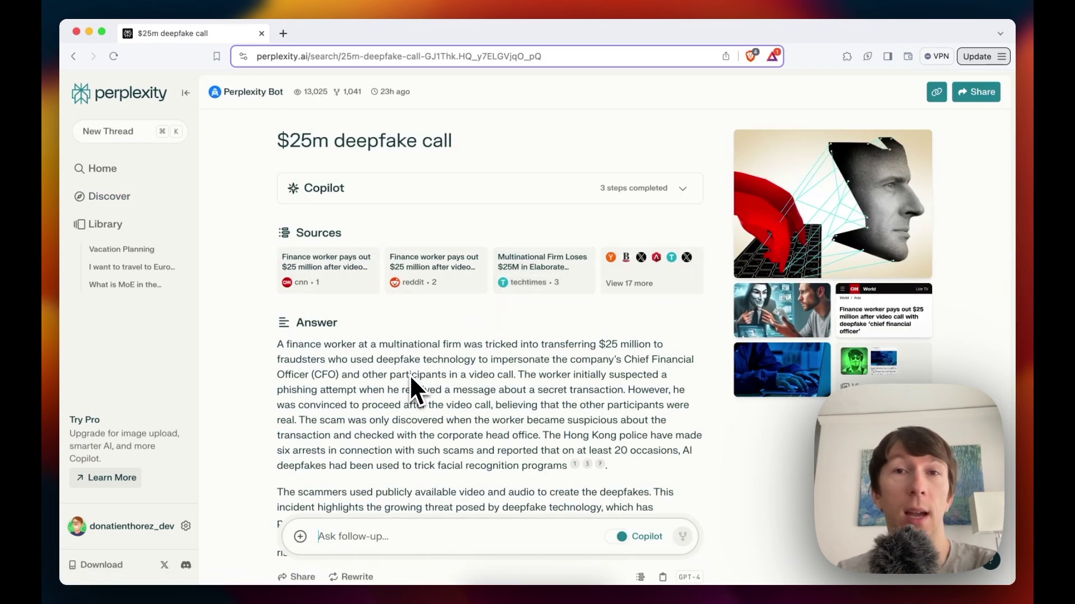
scroll(408, 375, "down", 5)
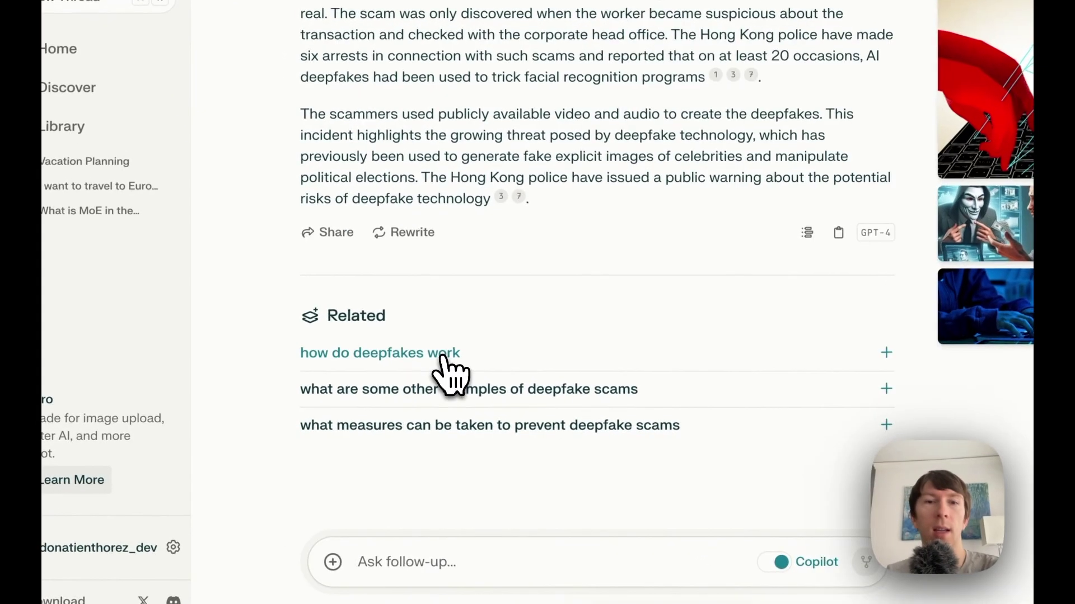
- Ask the related question 'how do deepfakes work' as a follow-up to the deepfake story
left_click(381, 390)
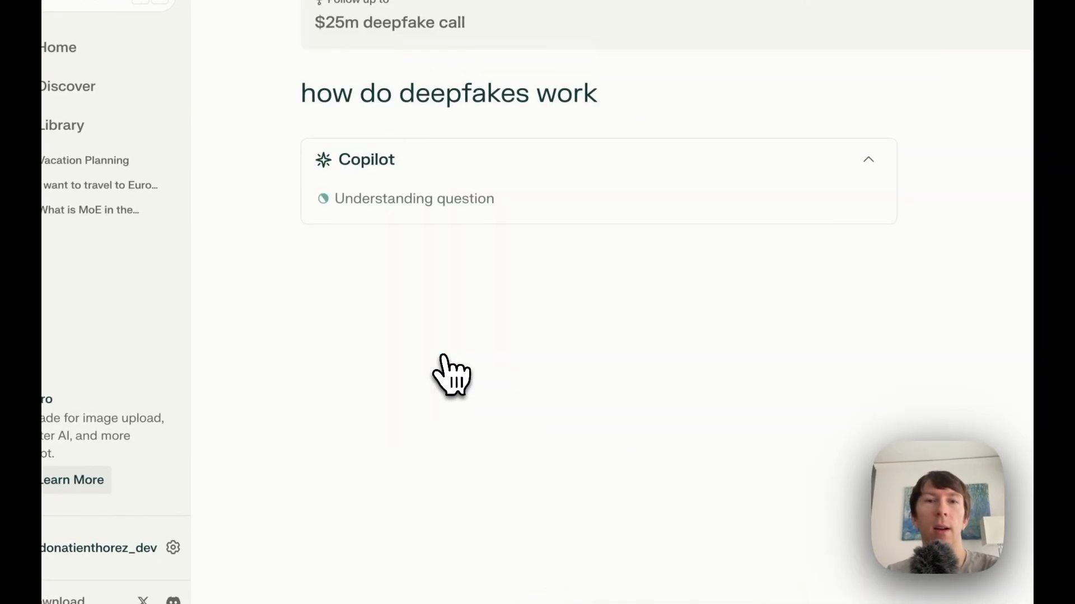